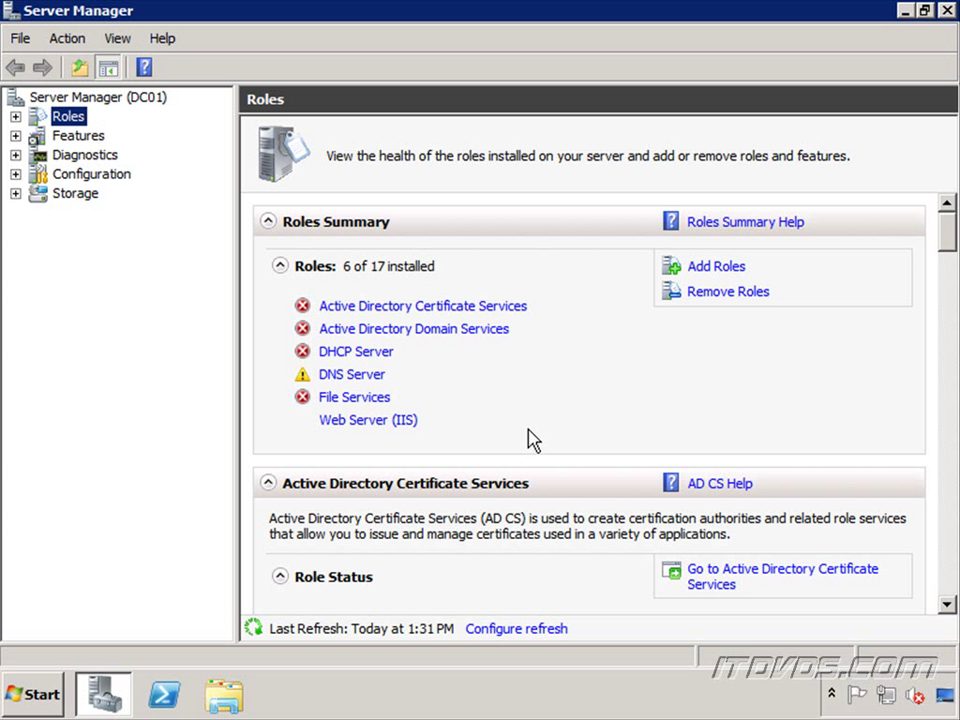
Step: Open Active Directory Sites and Services, collapse Inter-Site Transports and select the Phoenix site
left_click(21, 702)
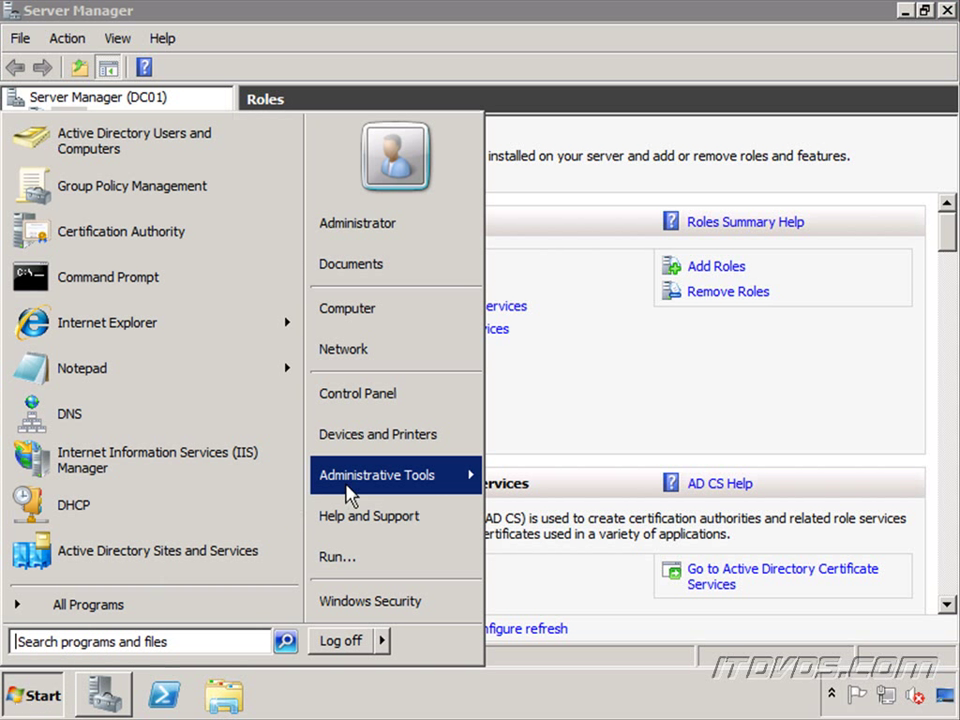
mouse_move(357, 488)
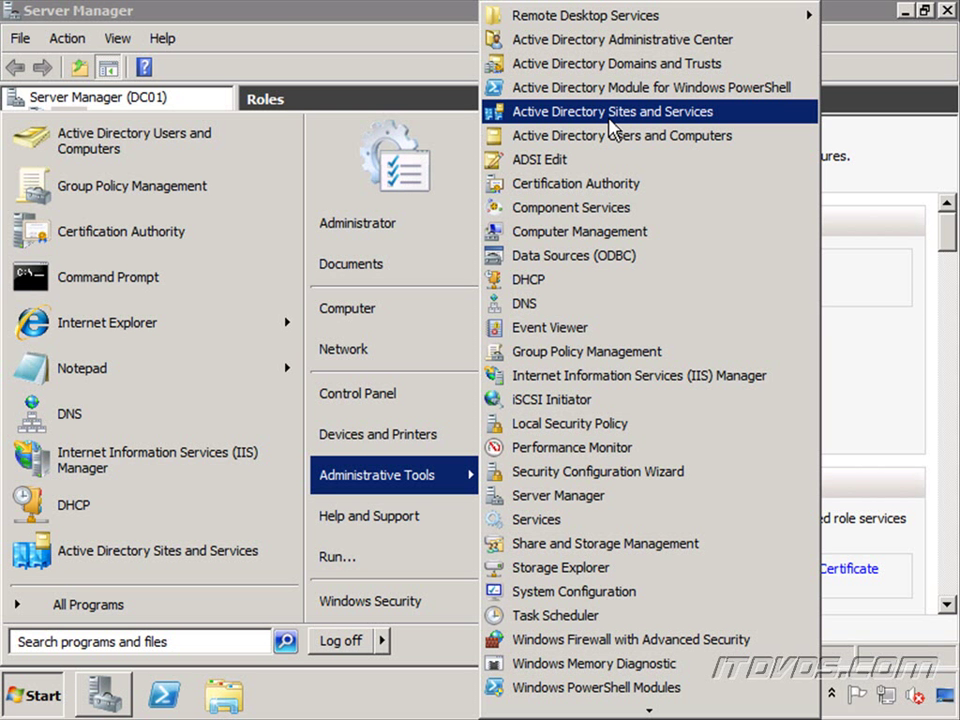
left_click(610, 118)
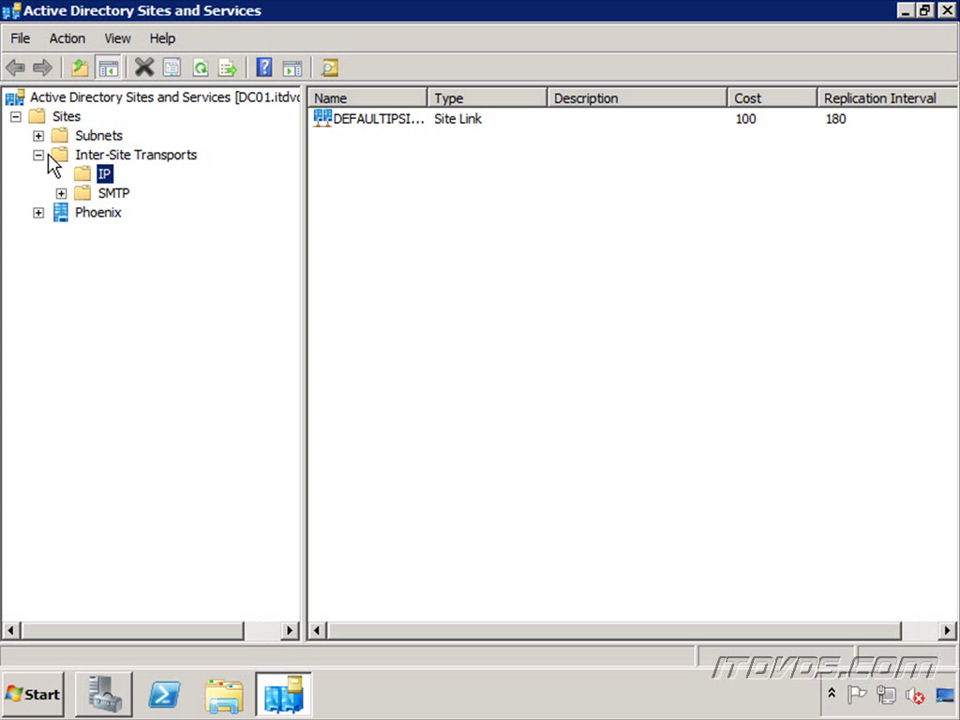
left_click(38, 154)
left_click(97, 176)
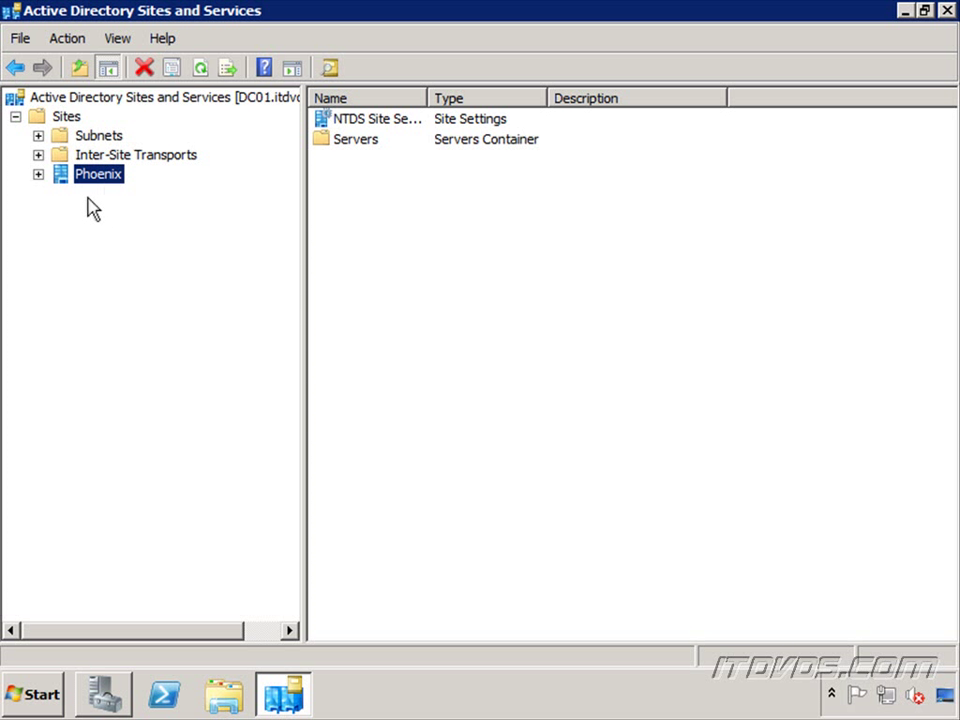
Step: Check the properties of the 192.168.6.0/24 subnet and list the servers in the Phoenix site
left_click(38, 136)
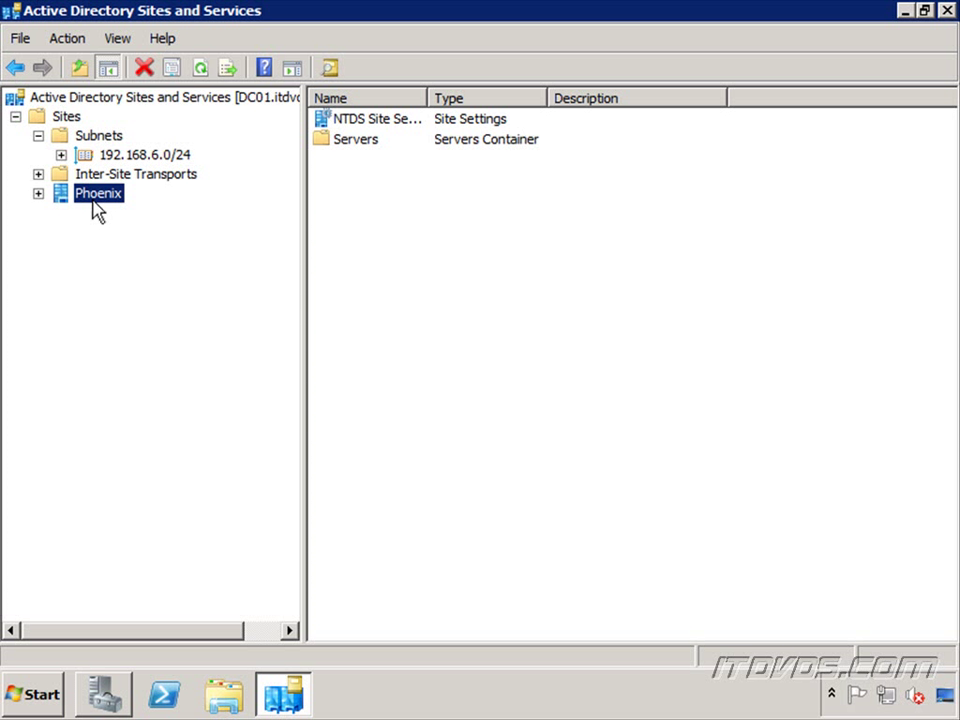
right_click(129, 156)
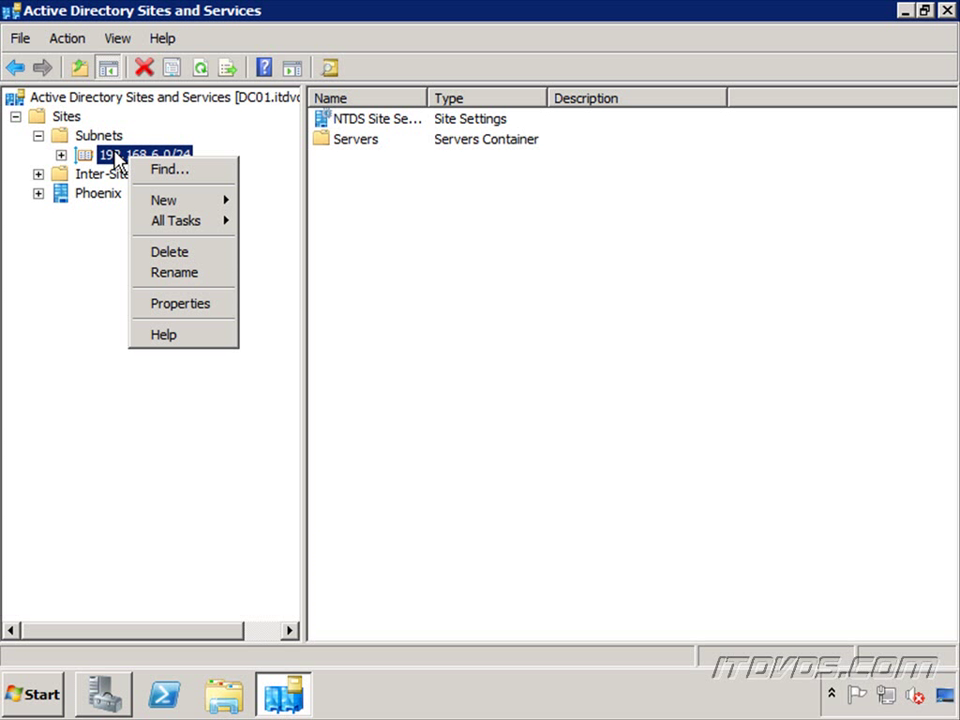
left_click(180, 304)
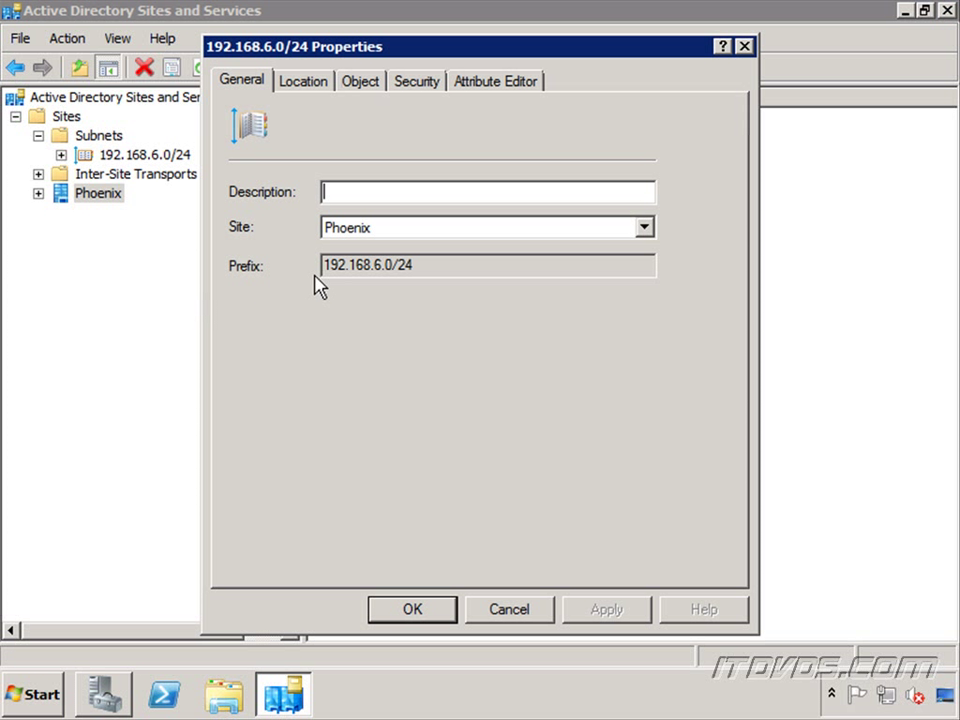
left_click(519, 615)
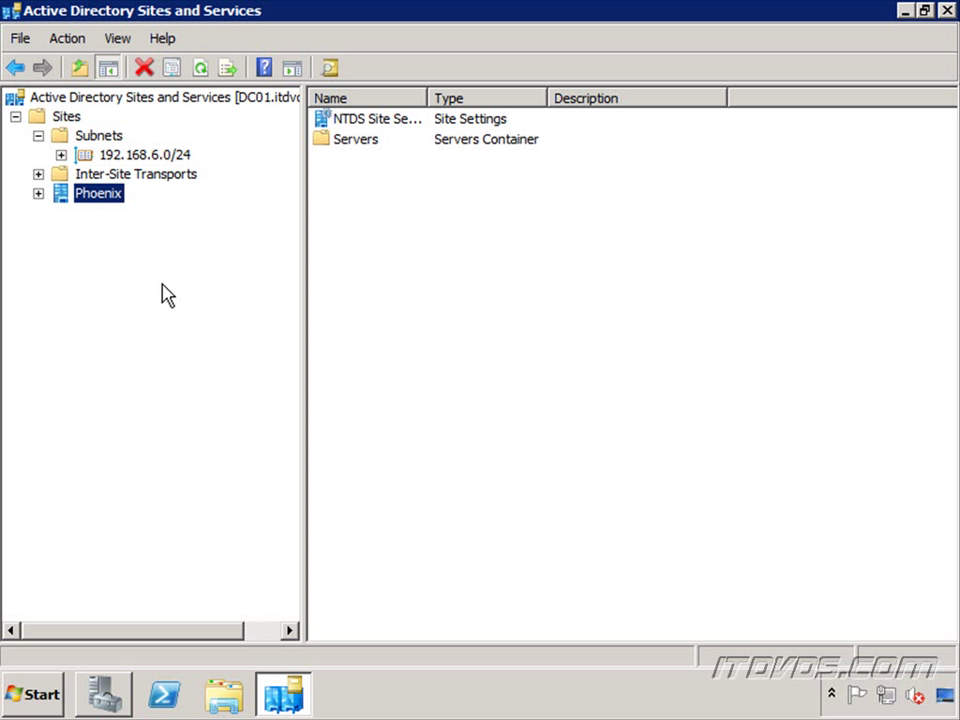
left_click(38, 194)
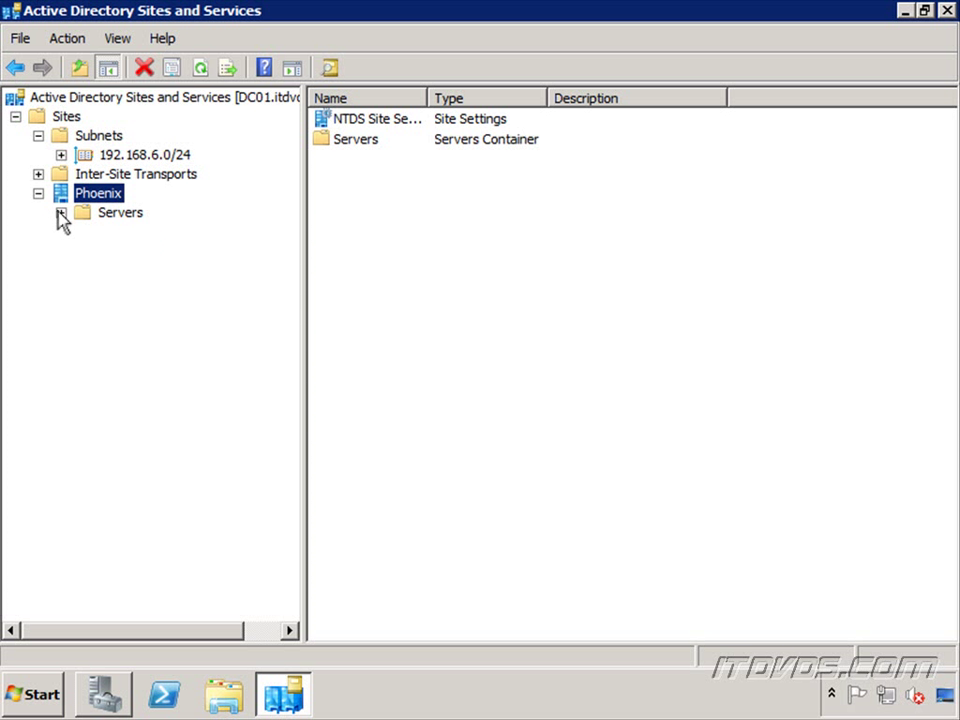
left_click(61, 213)
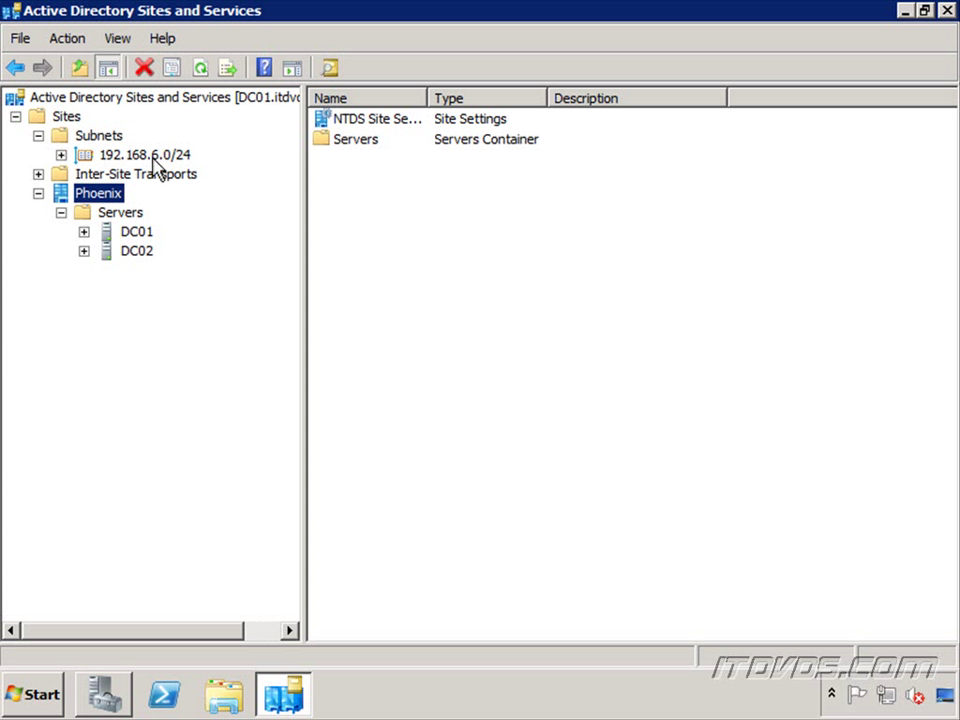
Step: Create a new subnet with prefix 192.168.7.0/24 and associate it with the Phoenix site
right_click(96, 138)
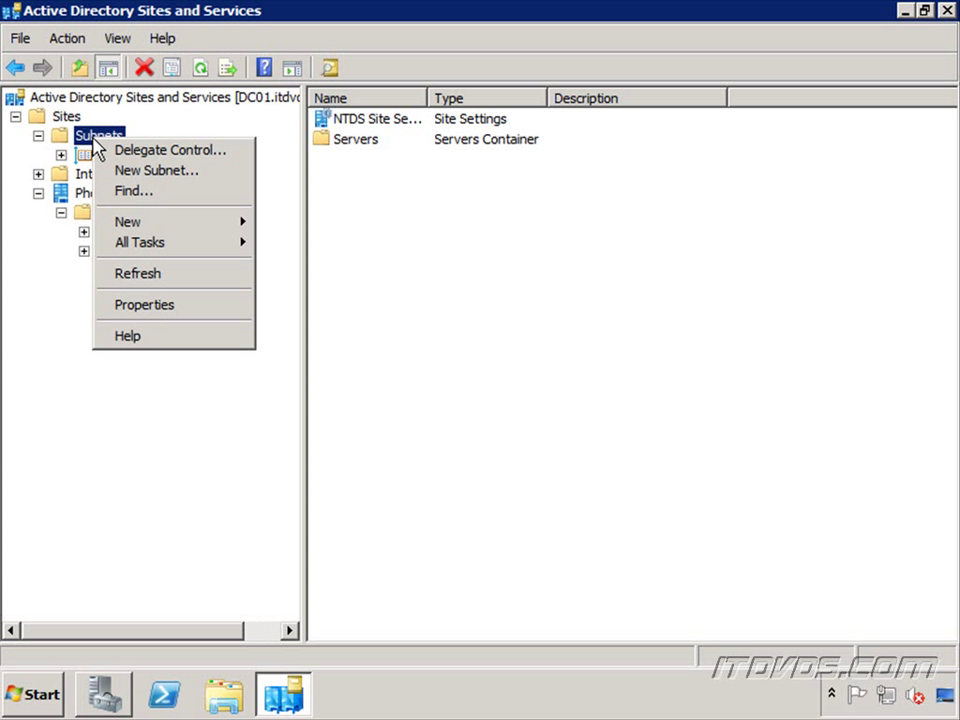
left_click(148, 175)
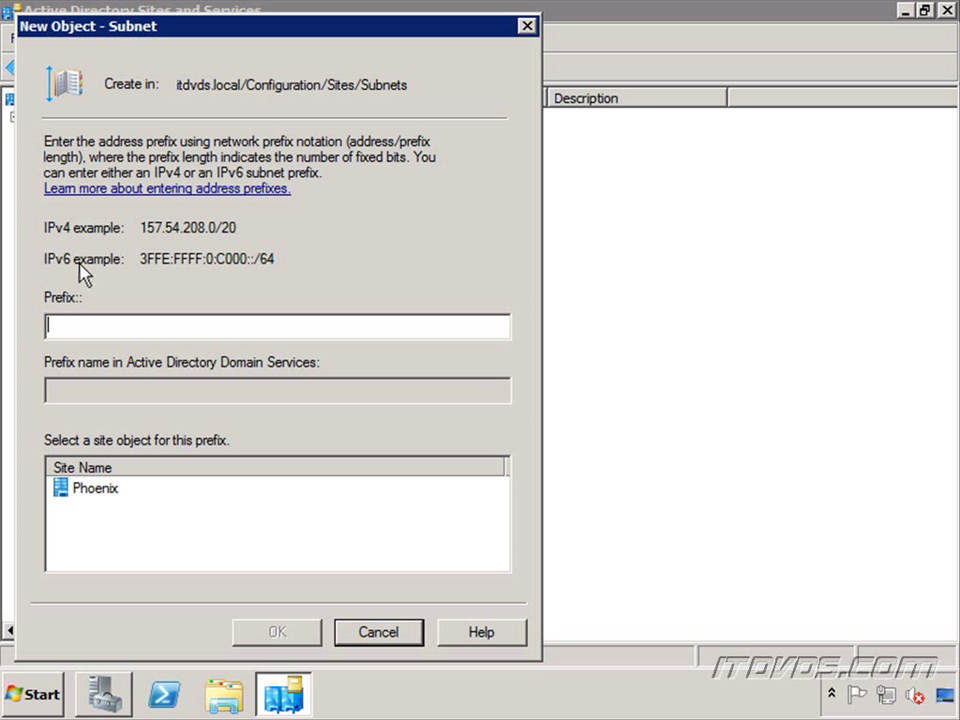
type("192.168.7.0/")
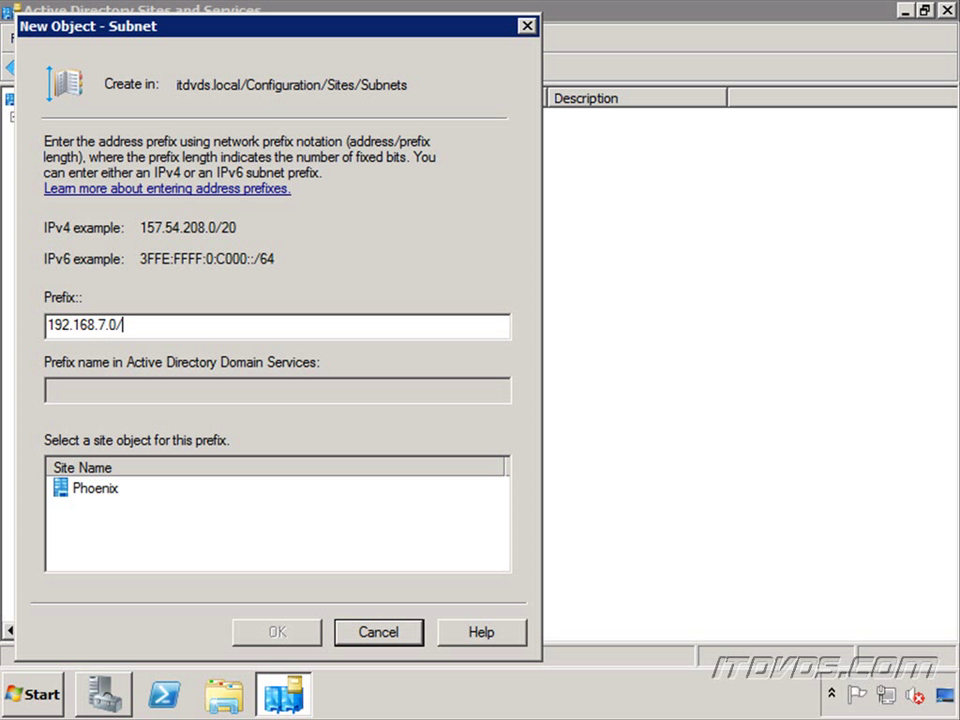
type("27")
key("BackSpace")
type("4")
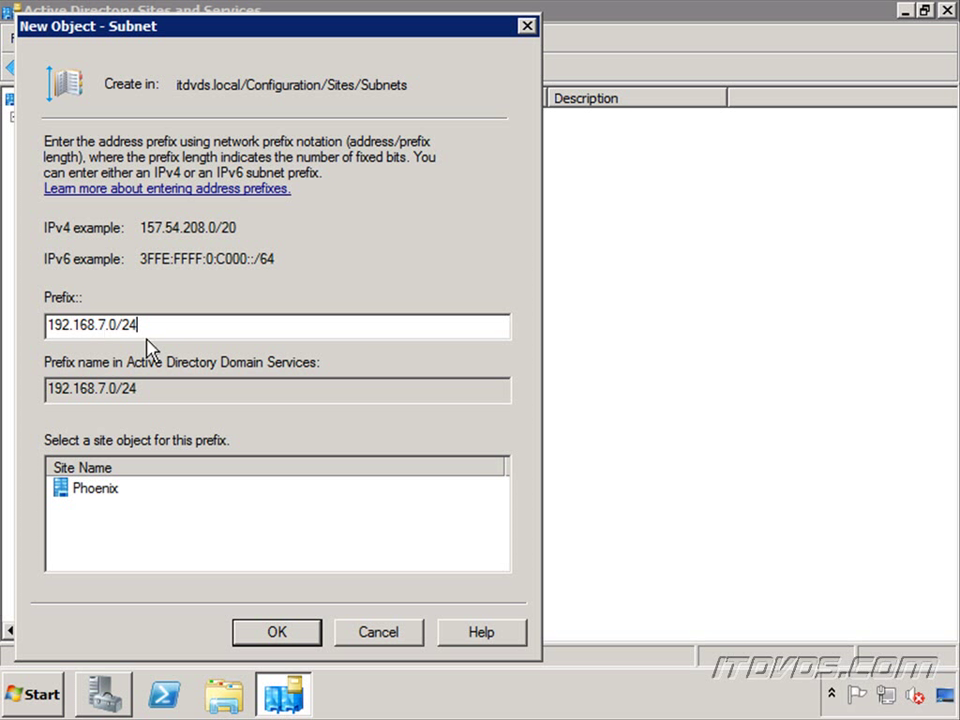
left_click(92, 494)
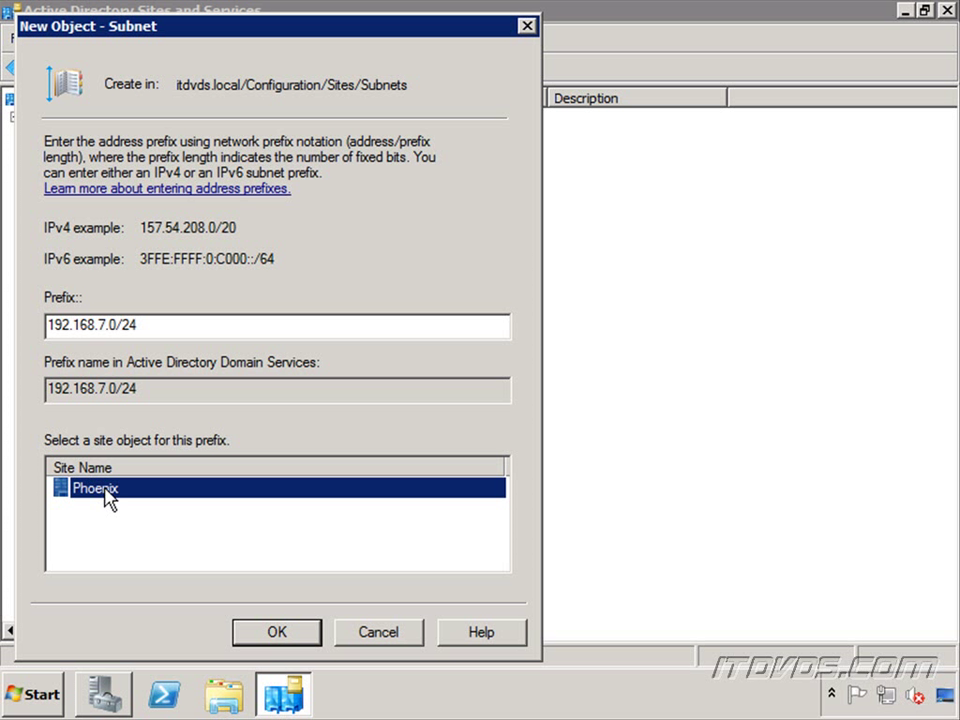
left_click(290, 634)
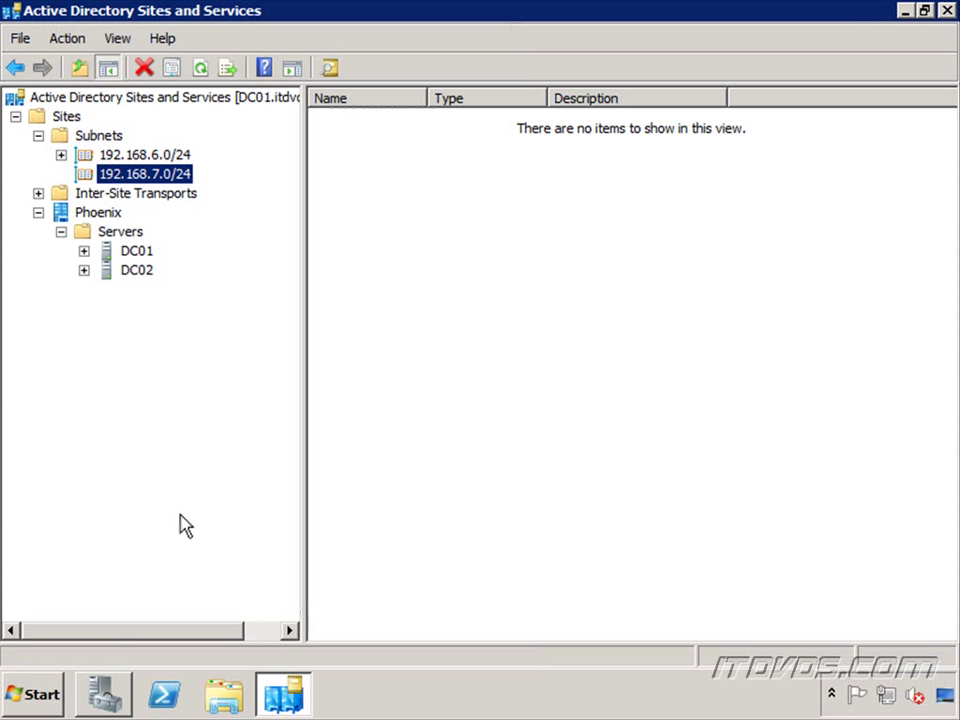
Step: Create a new site named SanDiego that uses the DEFAULTIPSITELINK site link
right_click(60, 118)
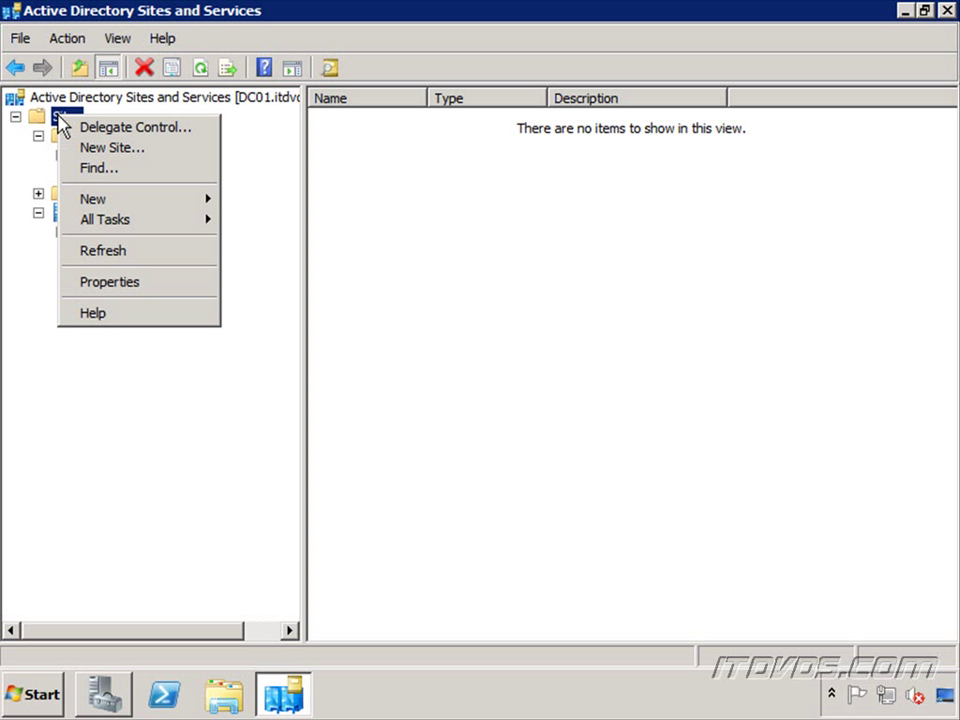
left_click(113, 150)
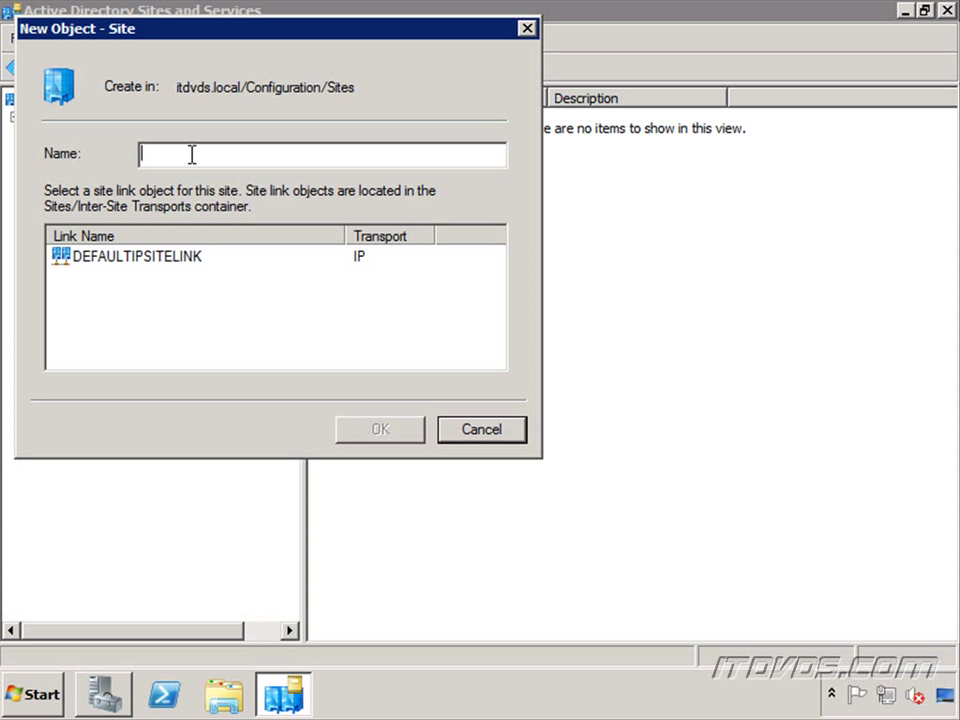
type("SanDiego")
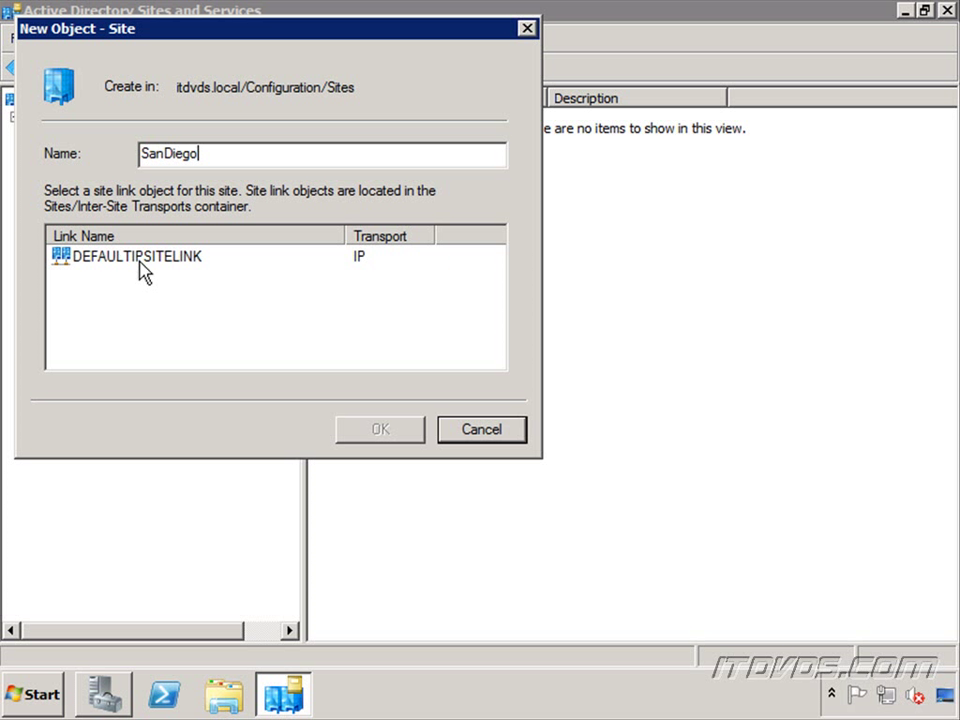
left_click(140, 262)
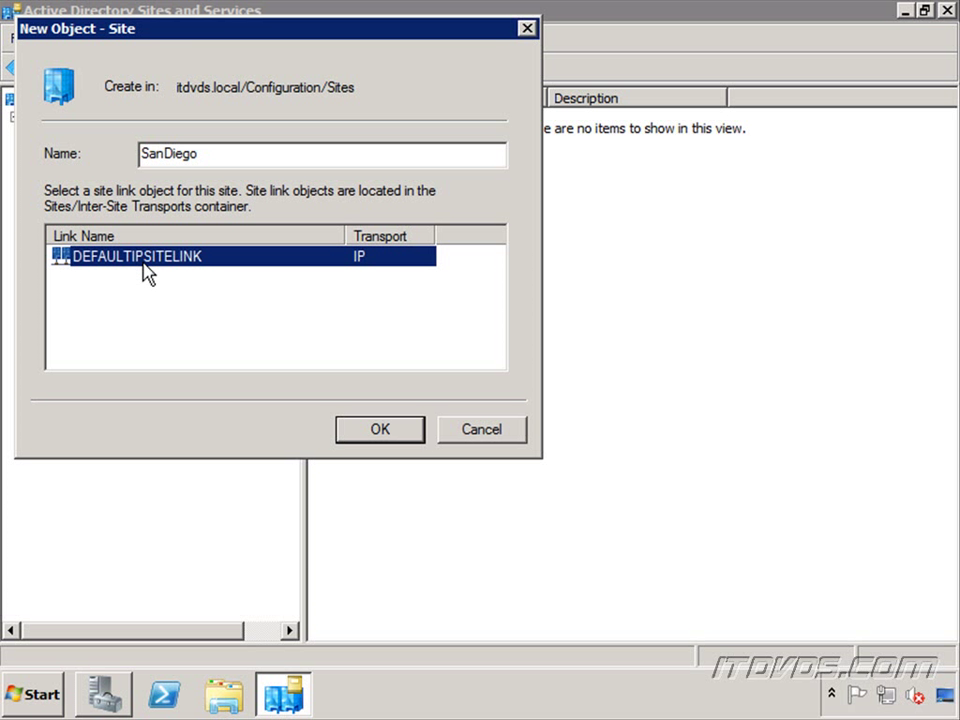
left_click(386, 435)
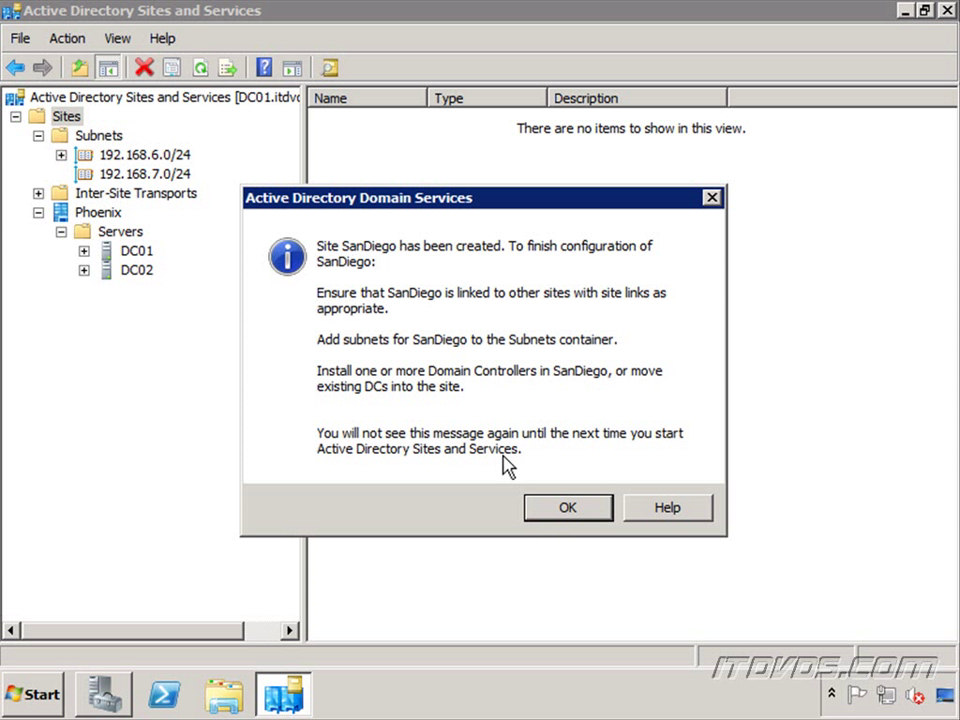
left_click(570, 512)
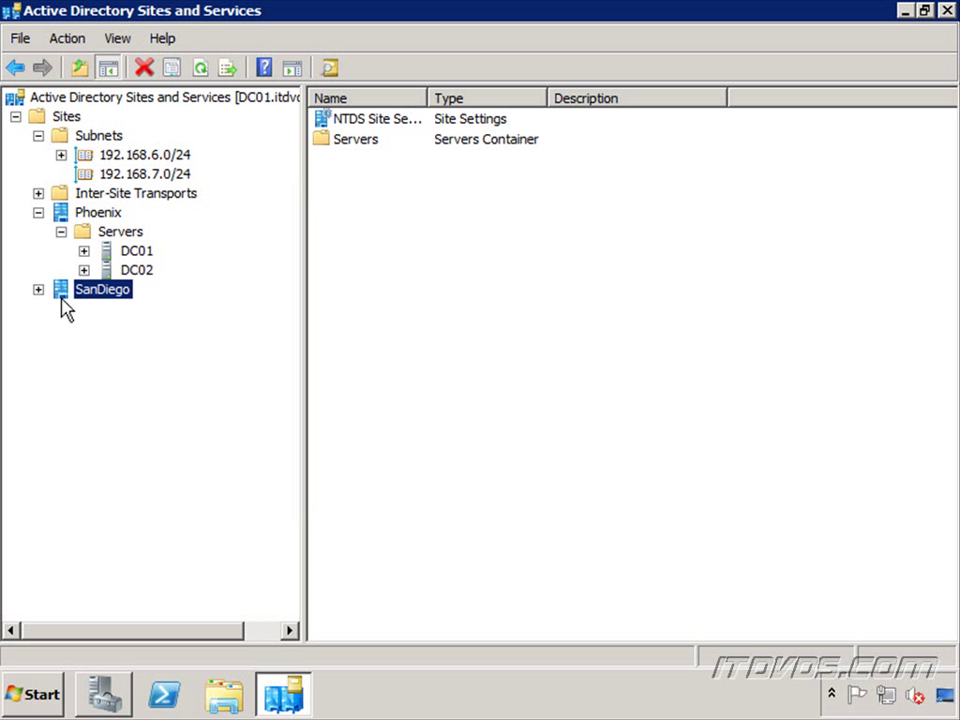
Step: Examine the SanDiego site's Servers container and the actions available for the DC02 server in Phoenix
left_click(38, 289)
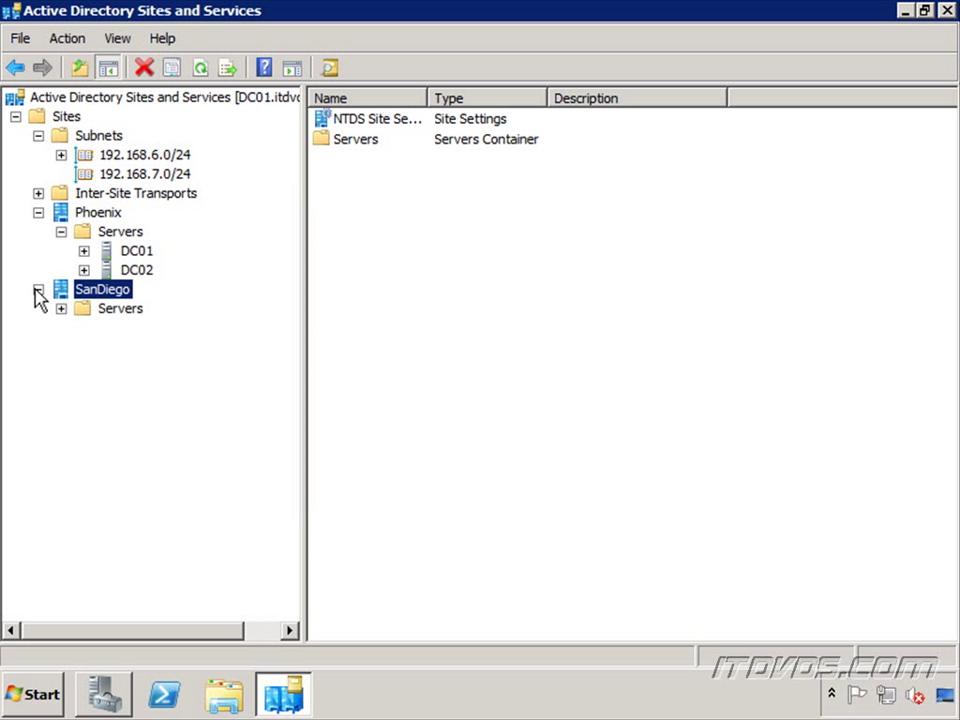
left_click(112, 312)
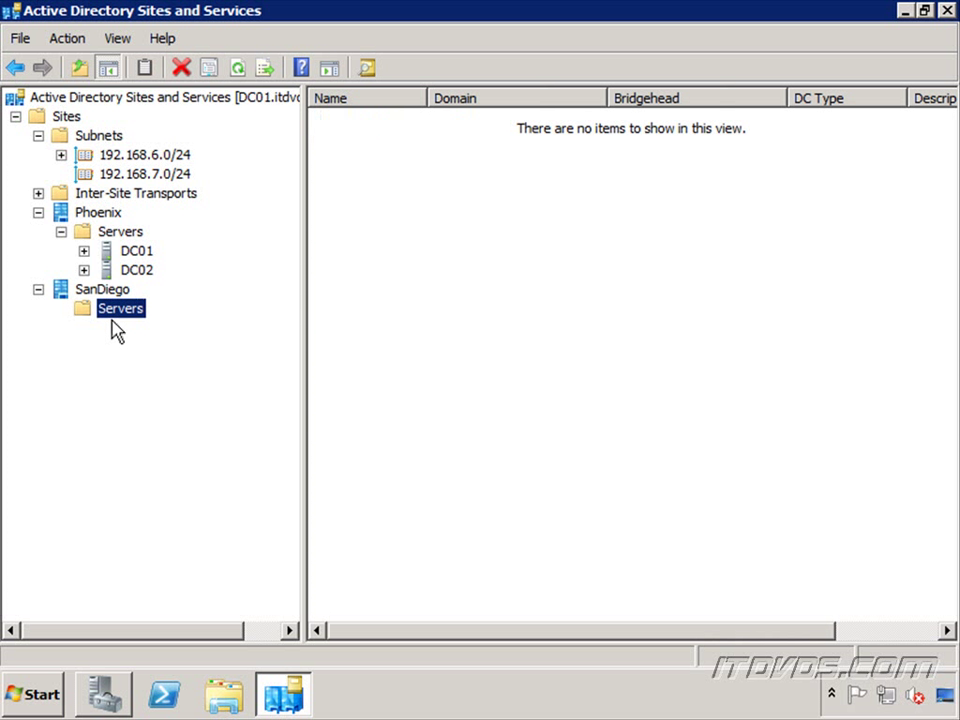
left_click(141, 271)
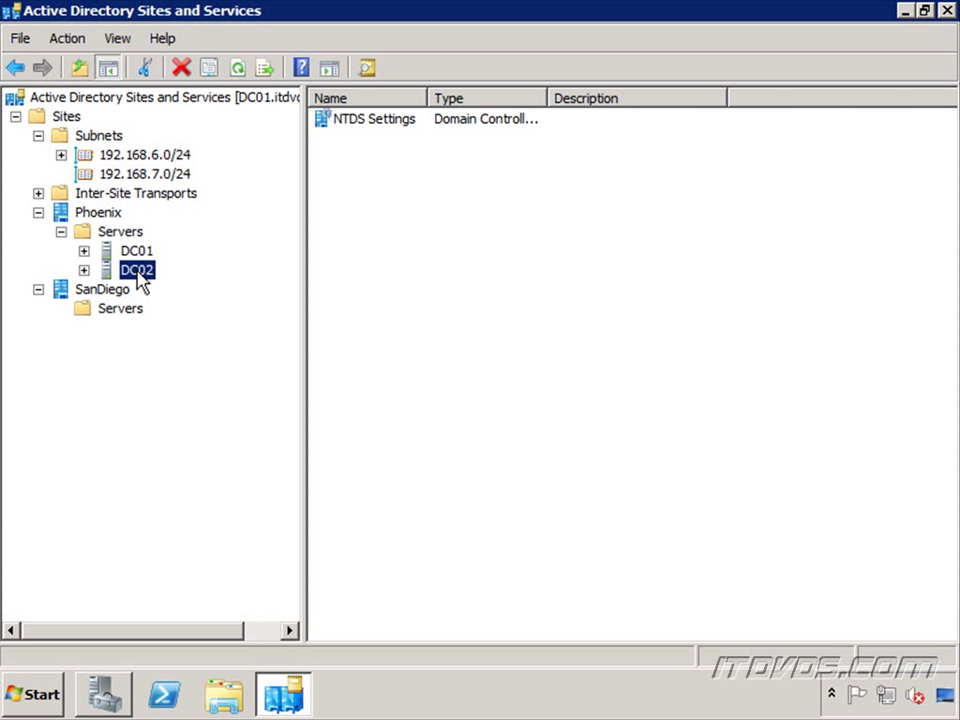
right_click(130, 278)
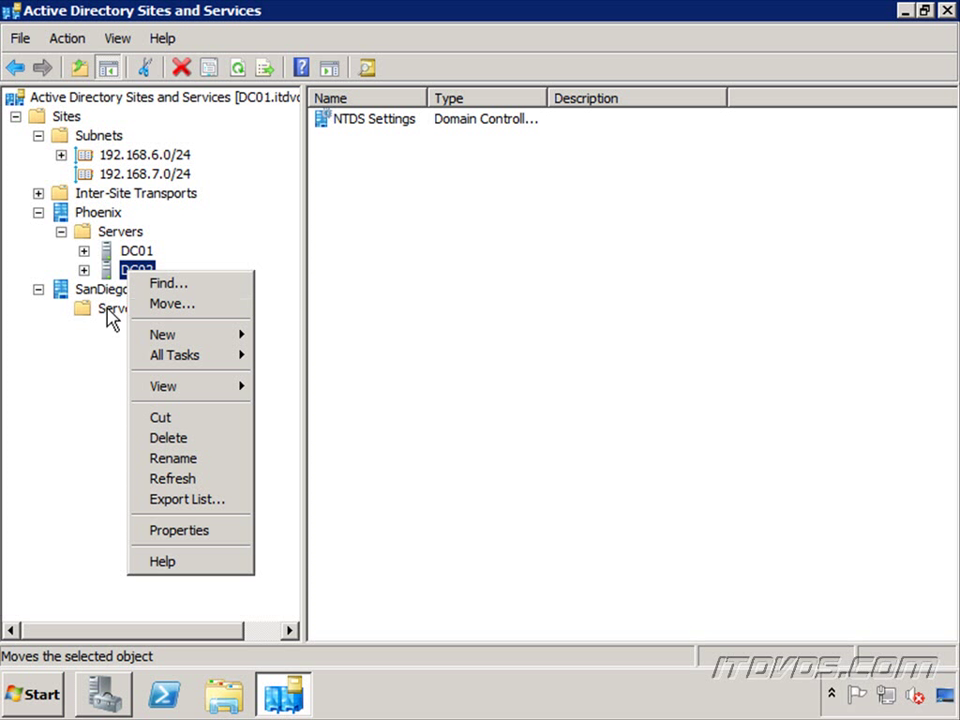
left_click(108, 310)
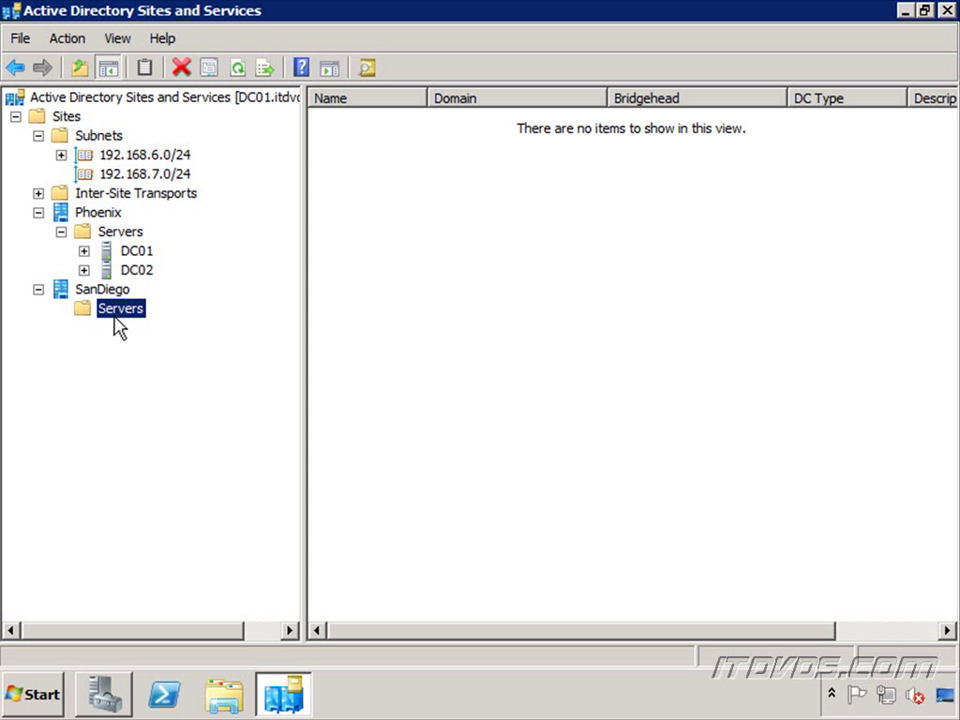
Step: Create a new subnet with prefix 192.168.5.0/24 and associate it with the SanDiego site
right_click(95, 137)
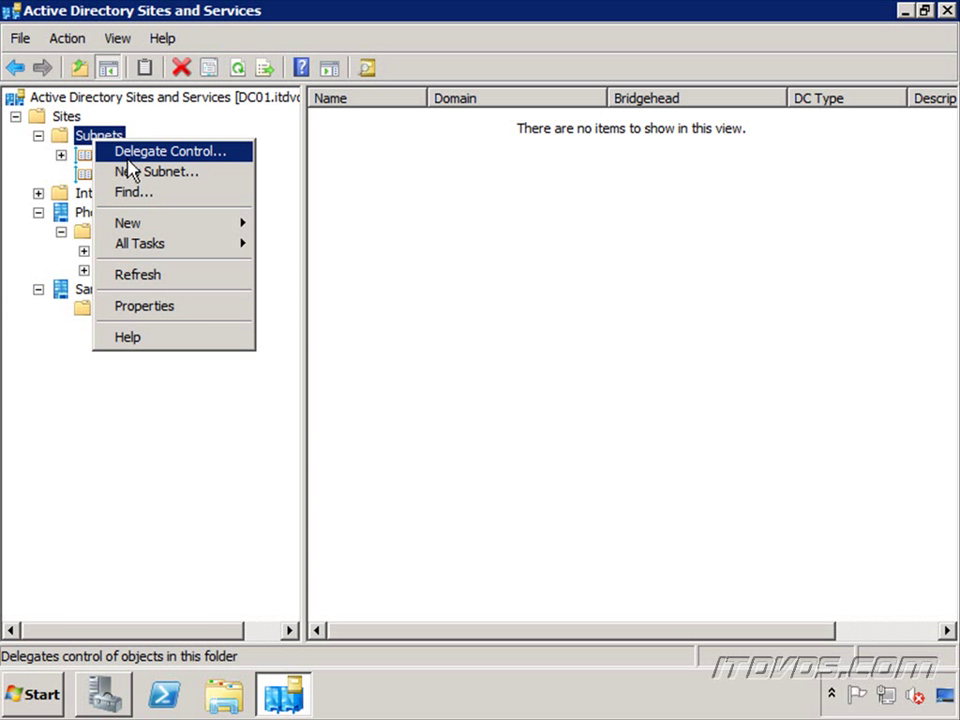
left_click(148, 175)
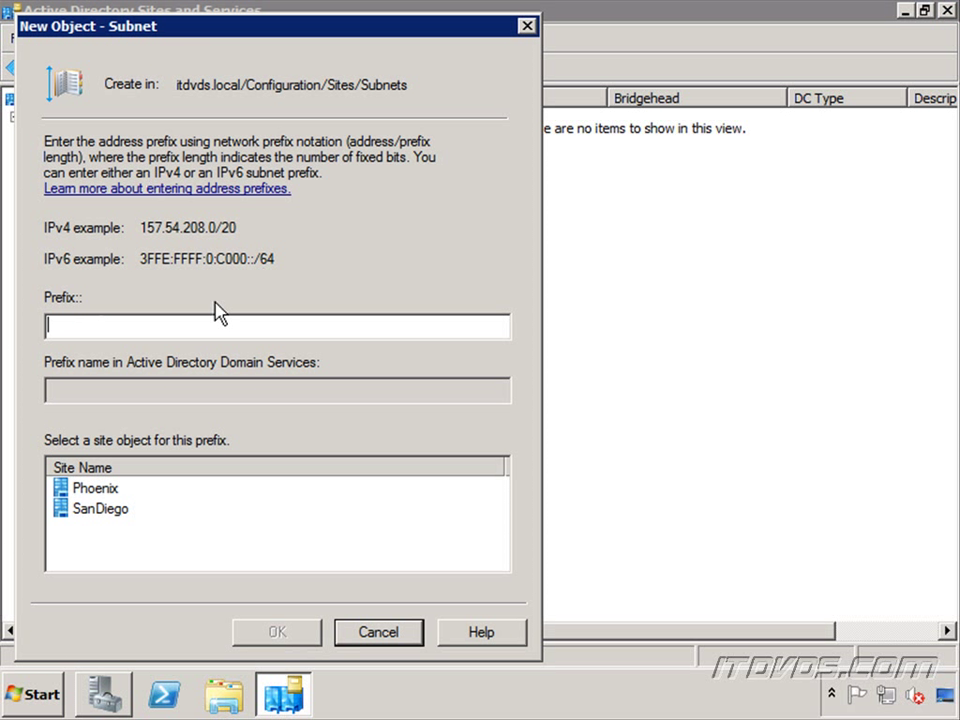
type("192.168.5.0")
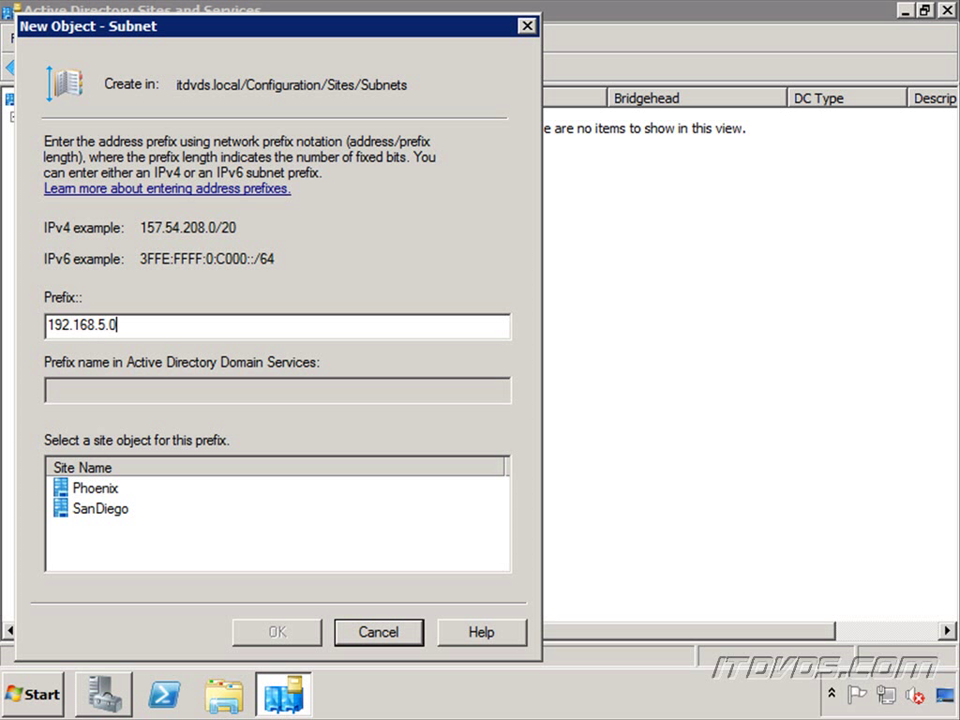
type("/24")
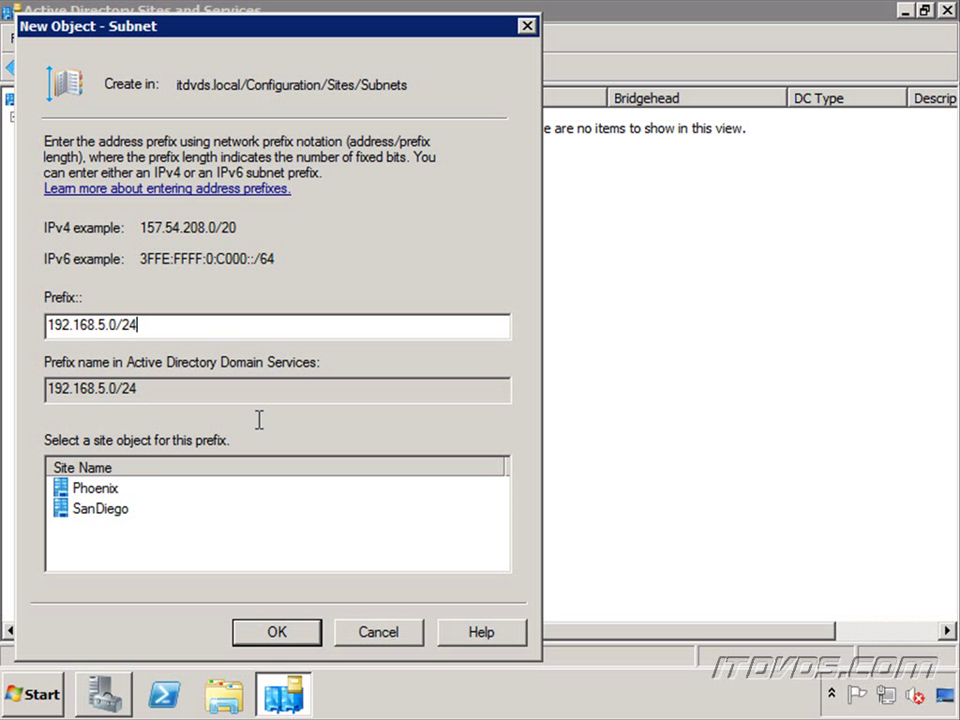
left_click(98, 508)
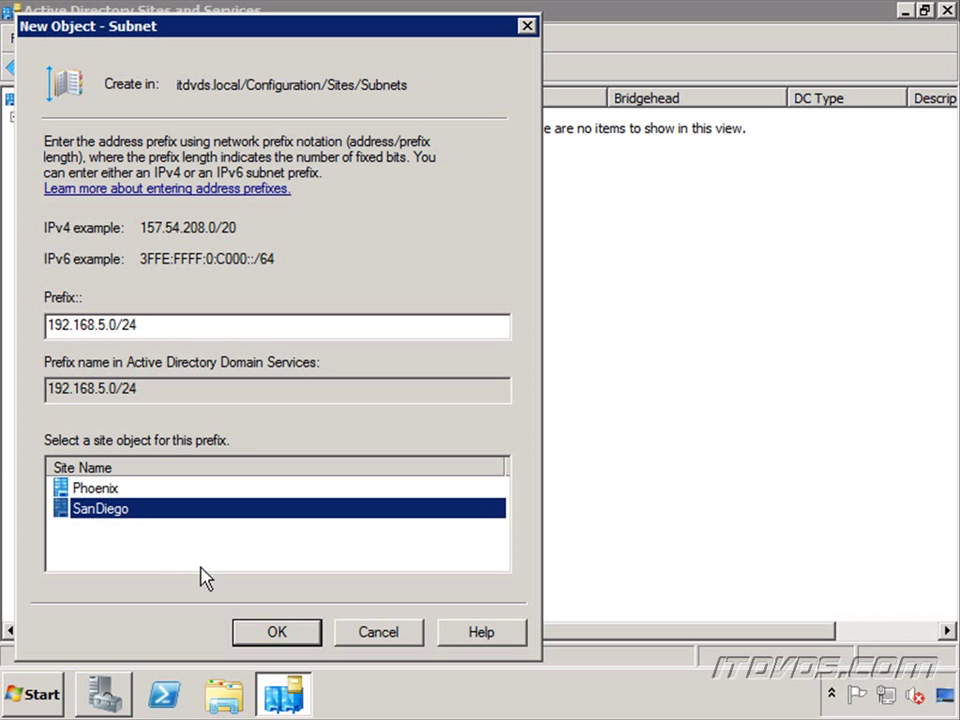
left_click(280, 634)
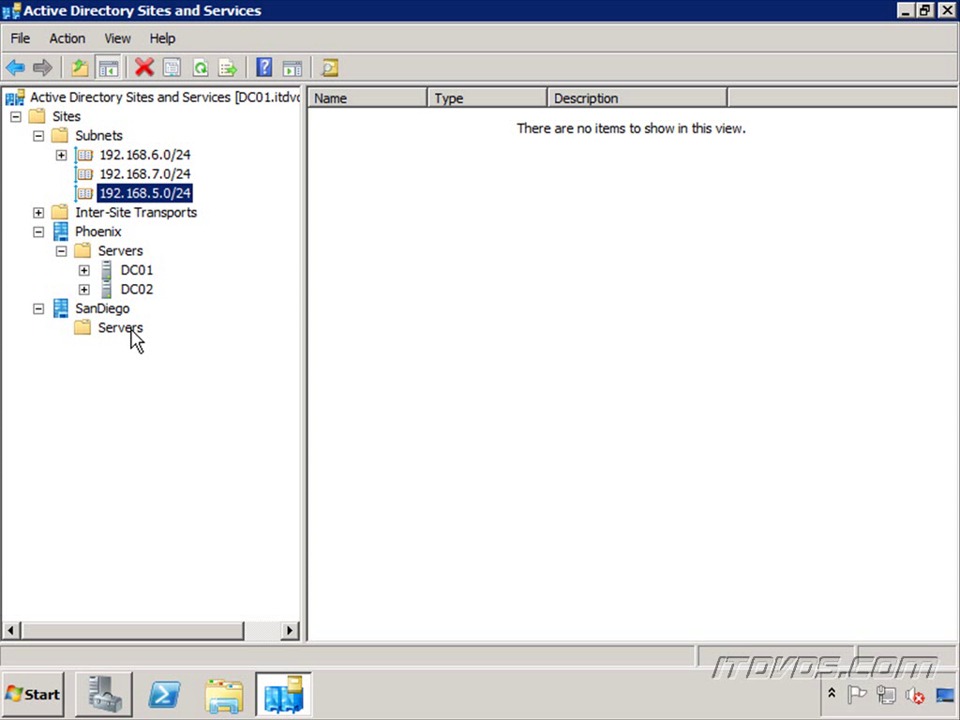
Step: List the site links under the IP inter-site transport, with the Name column wide enough for the full link name
left_click(37, 213)
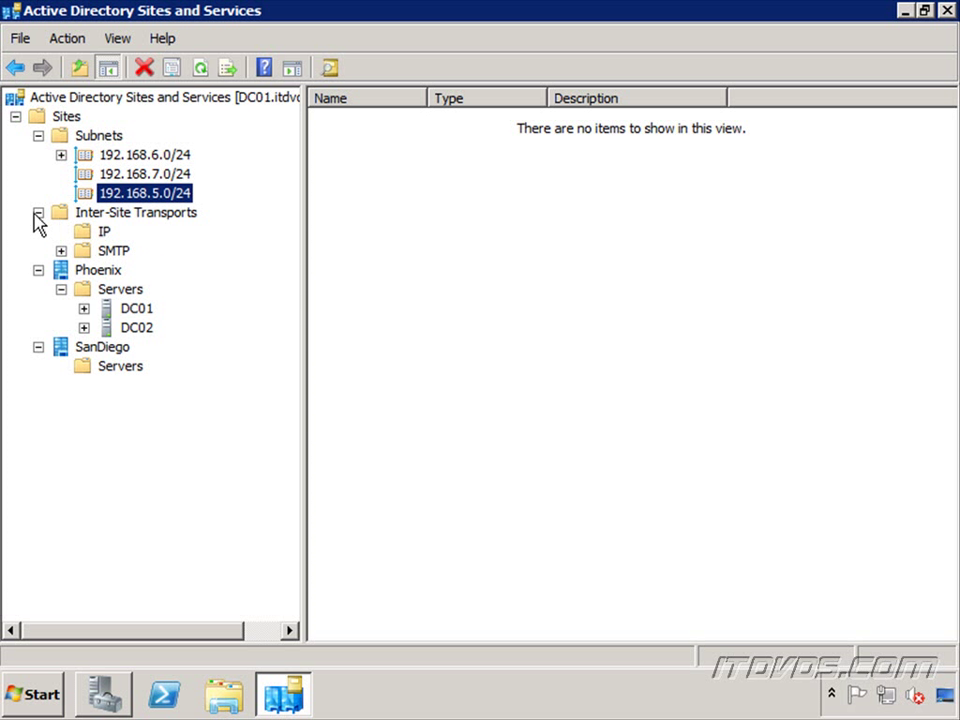
left_click(103, 233)
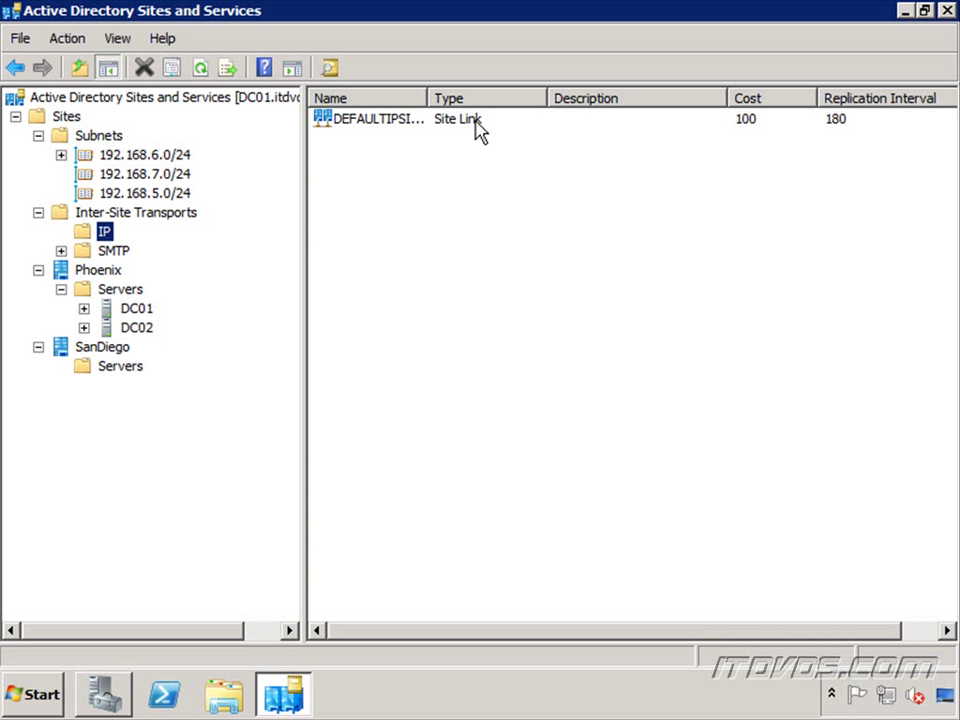
left_click_drag(425, 96, 541, 96)
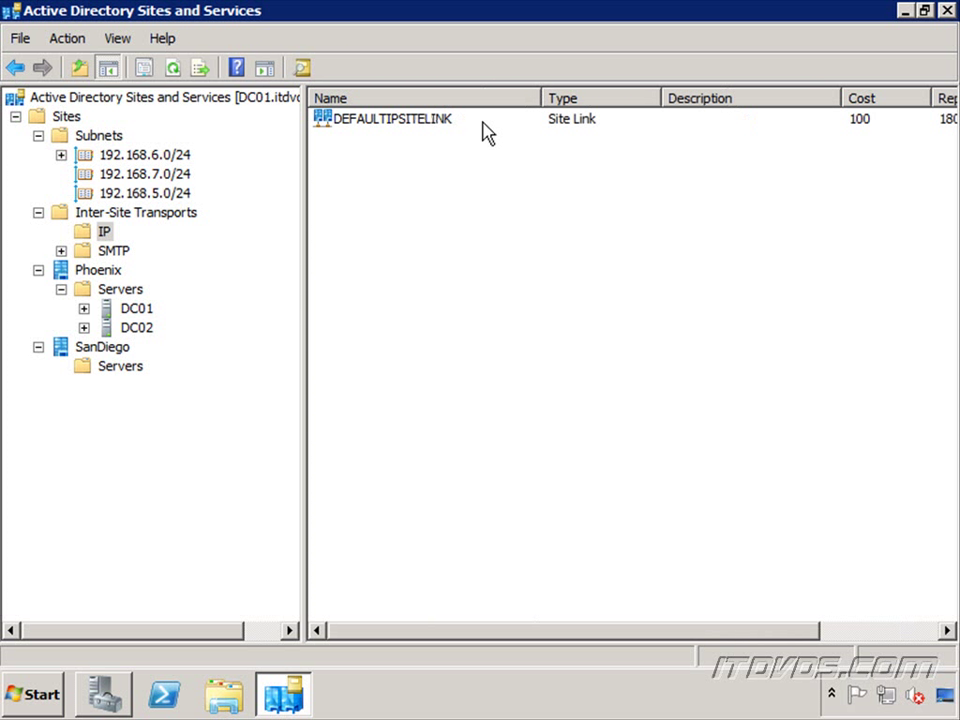
Step: Examine the DEFAULTIPSITELINK properties and its replication schedule, leaving both without changes
left_click(407, 124)
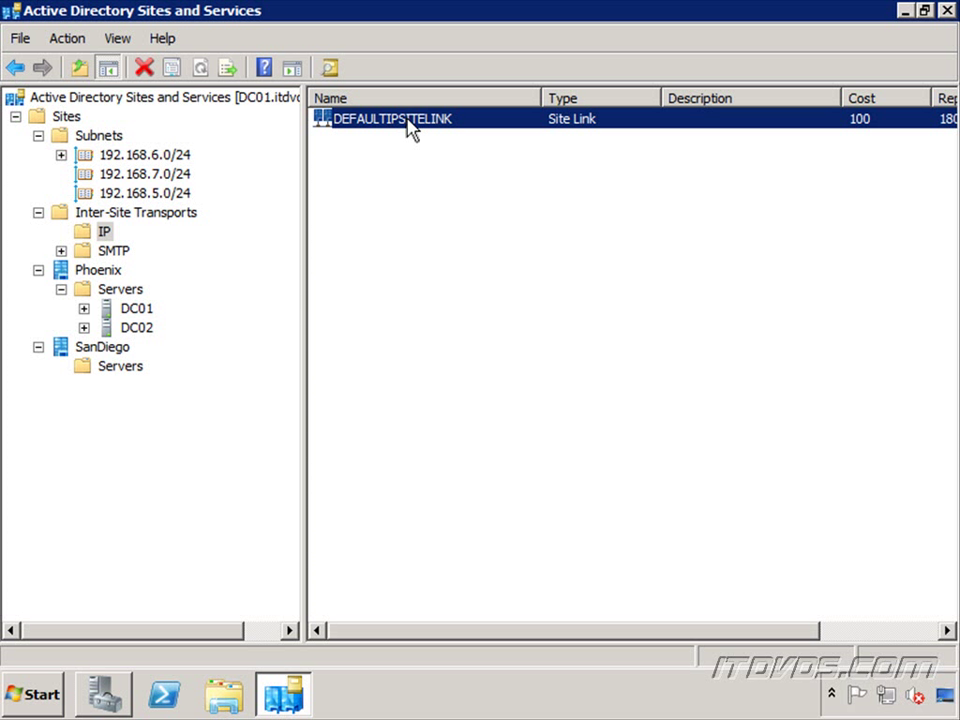
right_click(407, 124)
left_click(456, 184)
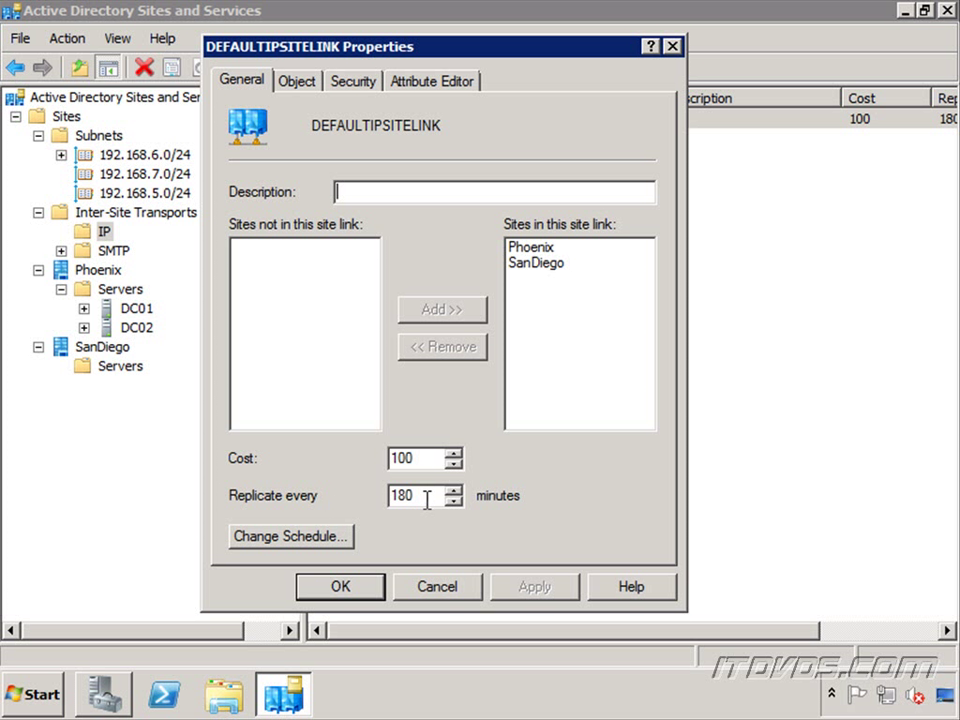
left_click(338, 537)
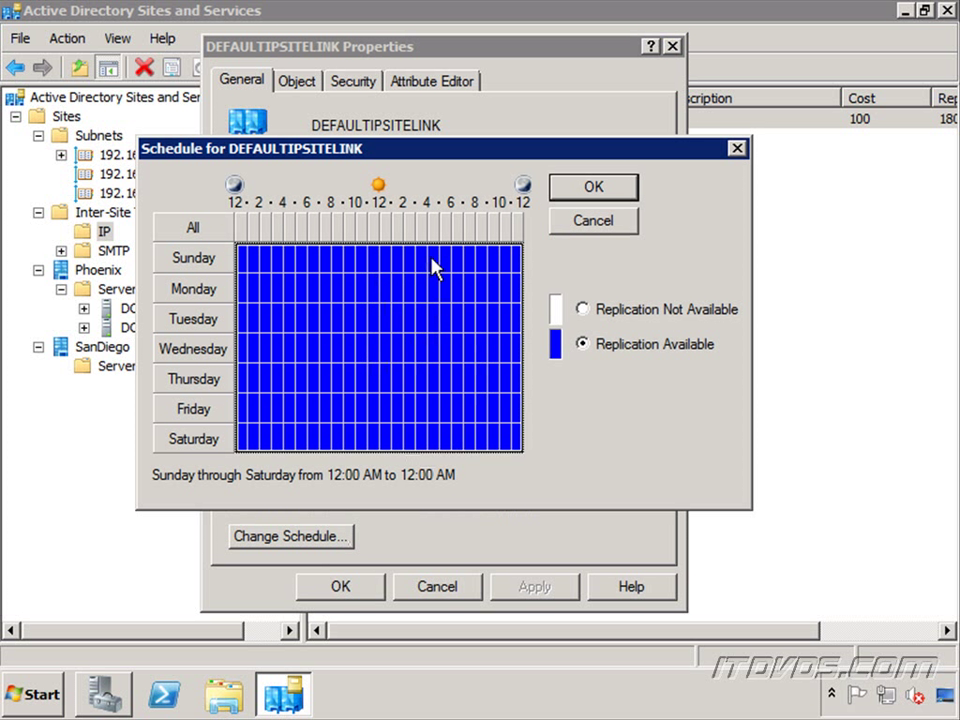
left_click(590, 222)
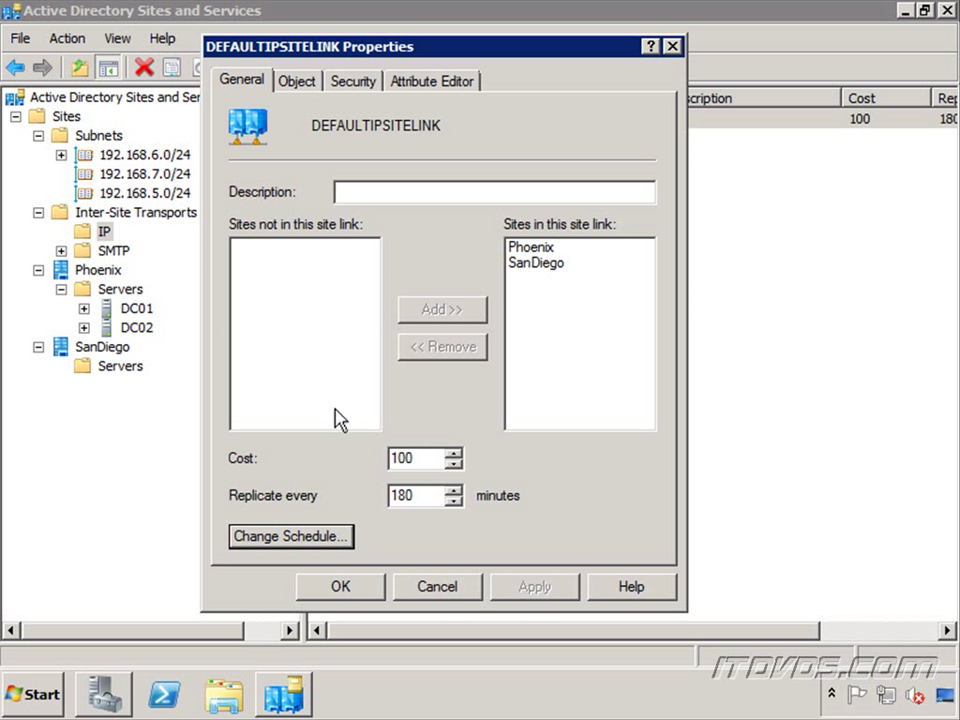
left_click(436, 587)
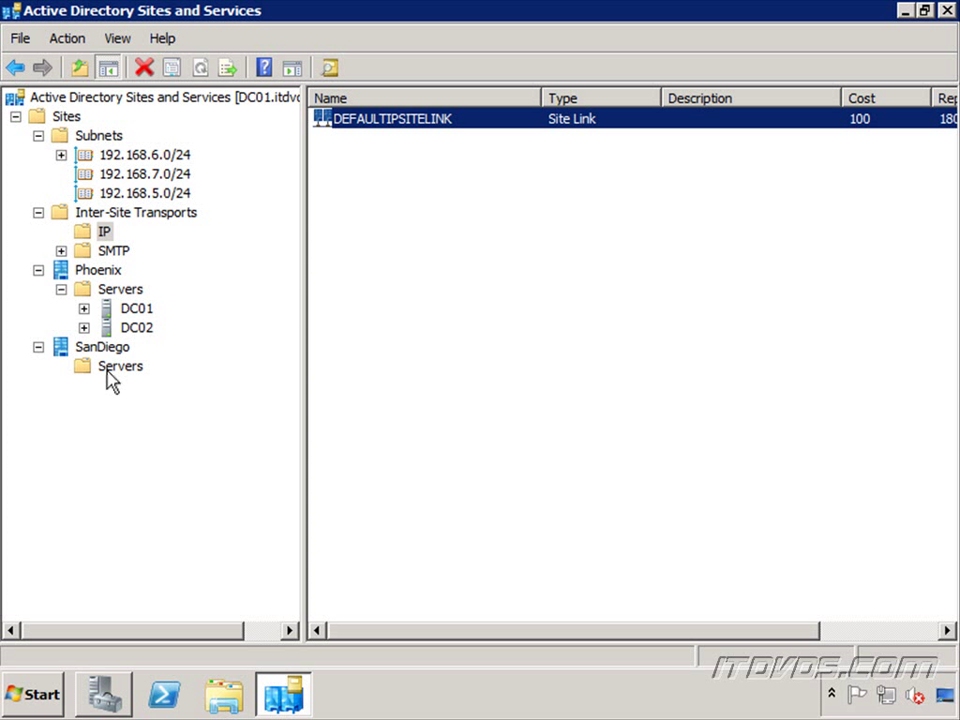
Step: Review the member sites, cost and replication interval of DEFAULTIPSITELINK again, then close its properties without changes
right_click(405, 121)
left_click(459, 184)
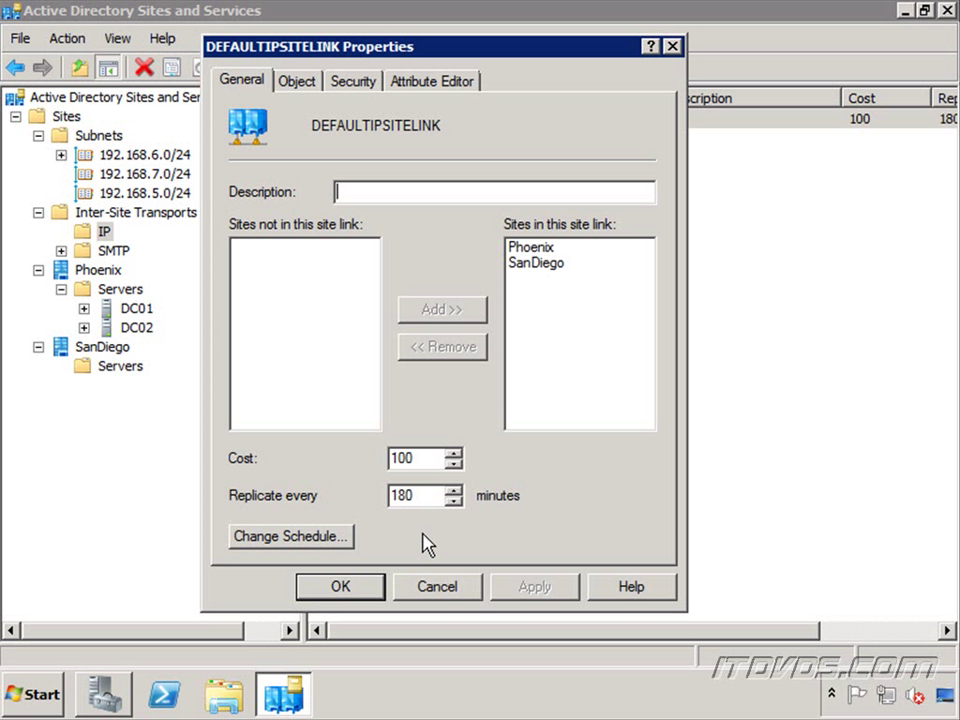
left_click(443, 587)
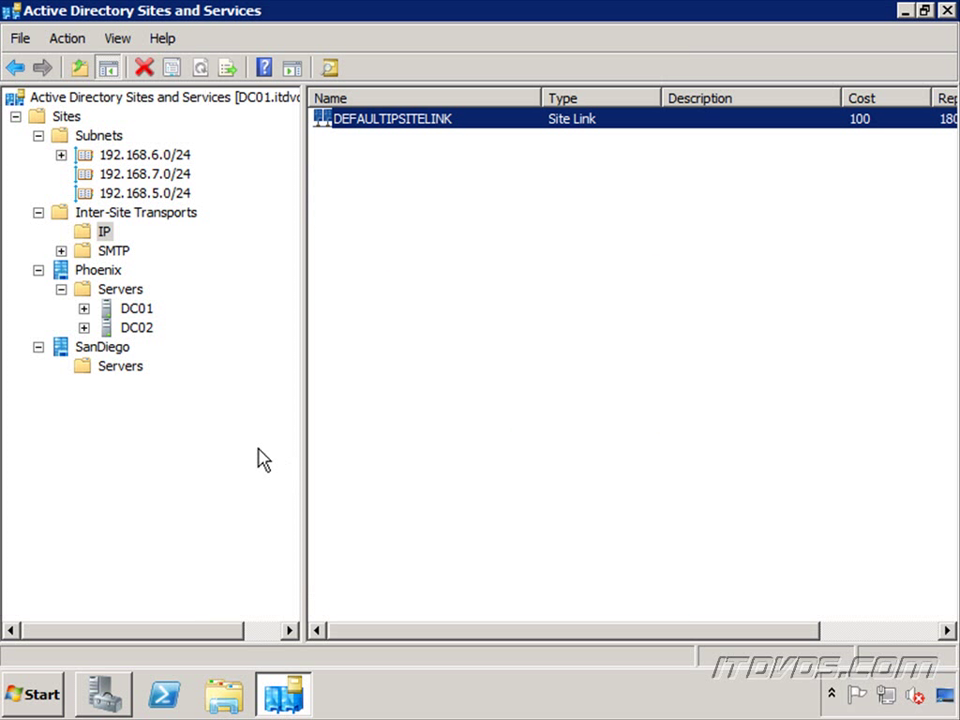